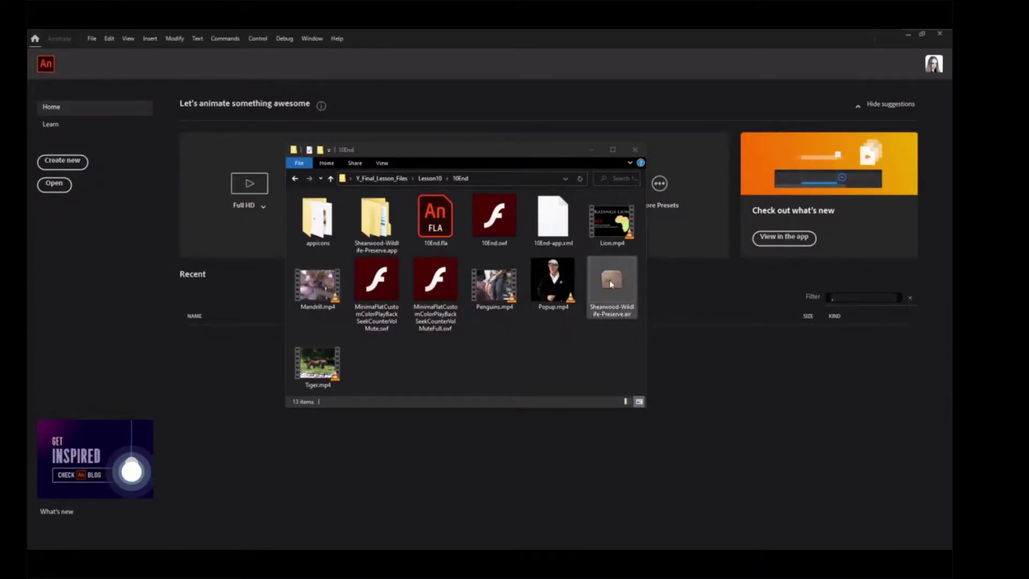
Install the Shearwood-Wildlife-Preserve.air app into Program Files (x86) with the default preferences.
{"action": "left_click", "coordinate": [611, 283]}
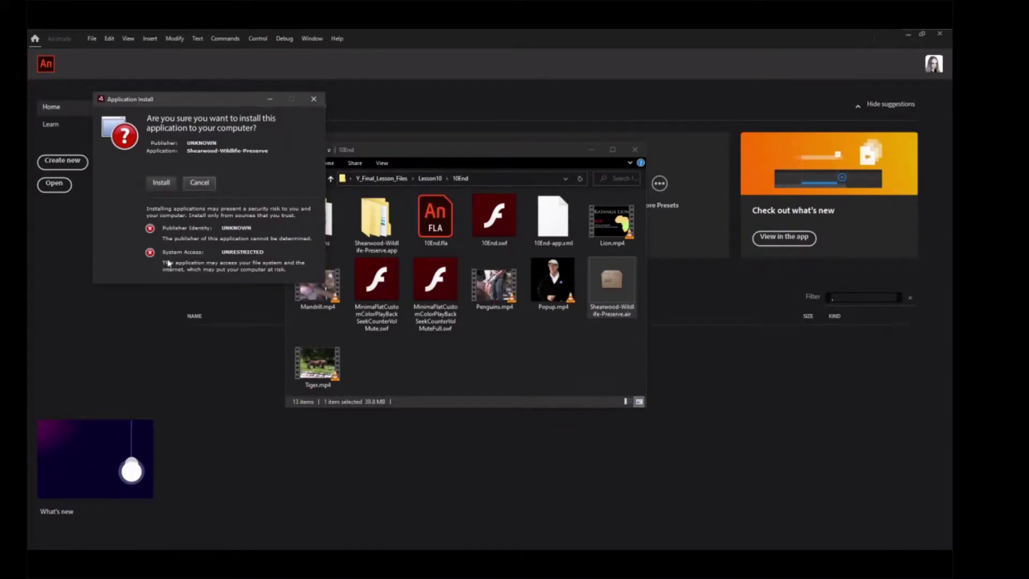
{"action": "left_click", "coordinate": [159, 183]}
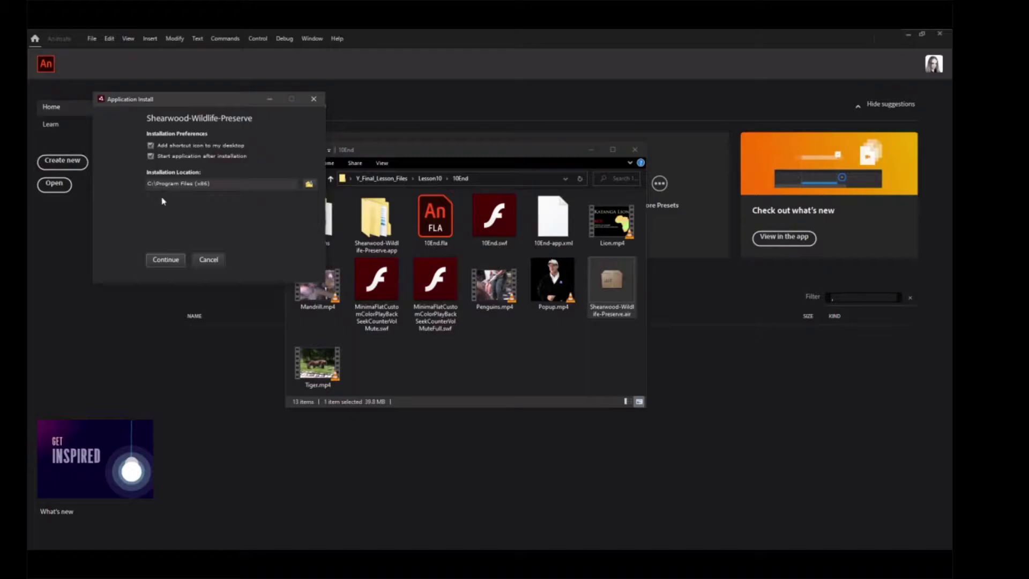
{"action": "left_click", "coordinate": [164, 259]}
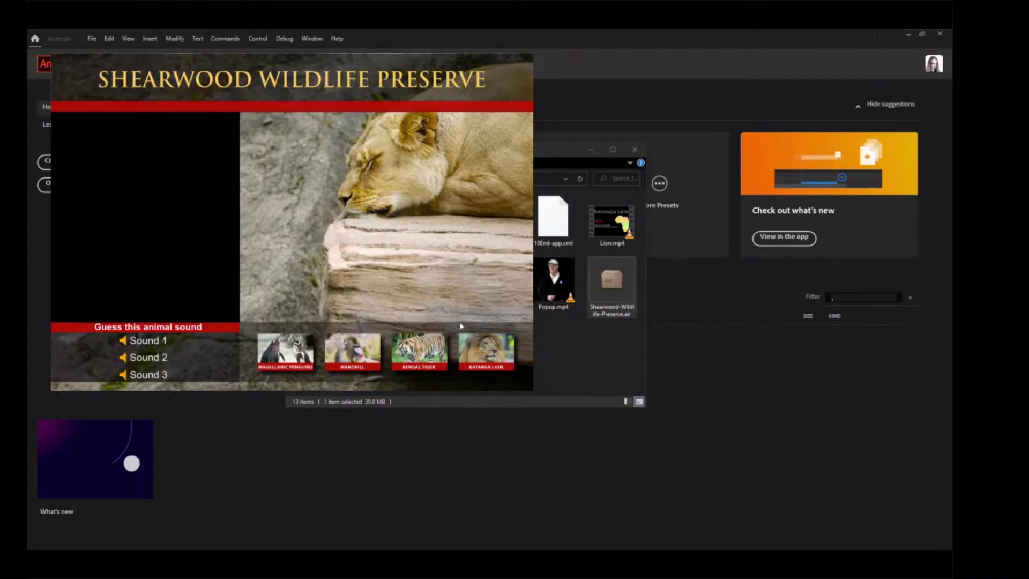
Play animal Sound 1 and Sound 3, play then pause the mandrill video, and quit the app.
{"action": "left_click", "coordinate": [145, 345]}
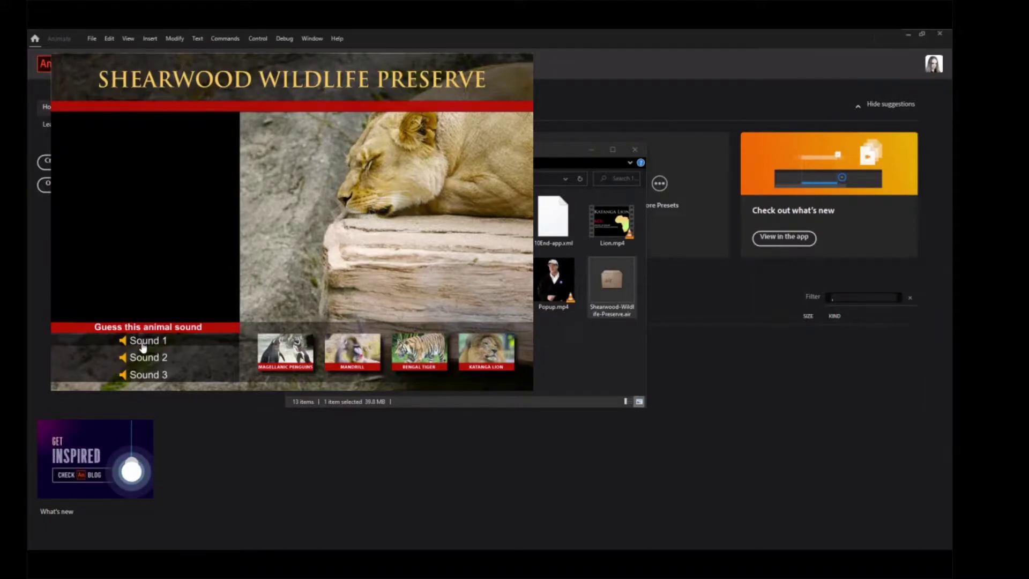
{"action": "left_click", "coordinate": [144, 377]}
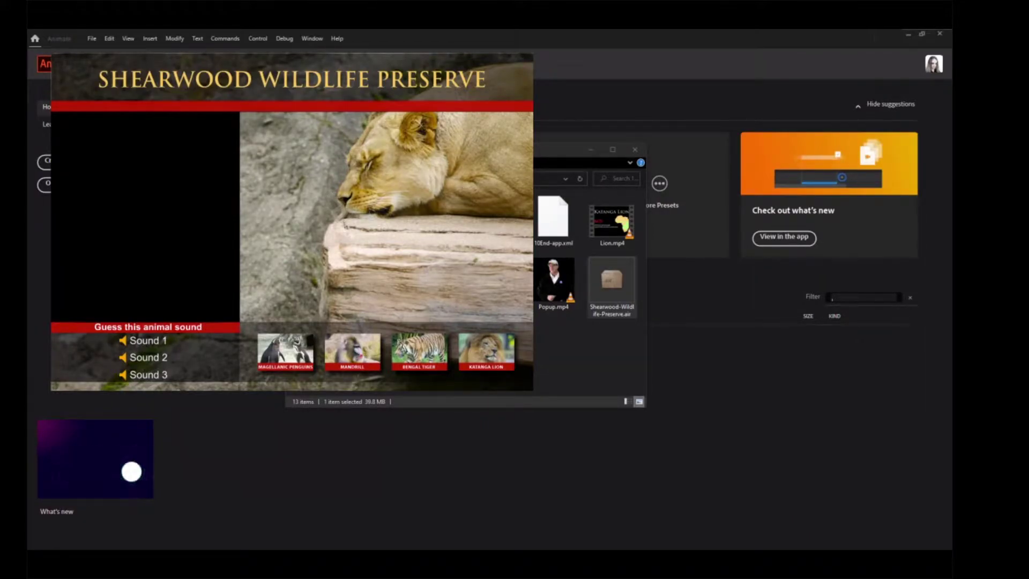
{"action": "left_click", "coordinate": [380, 362]}
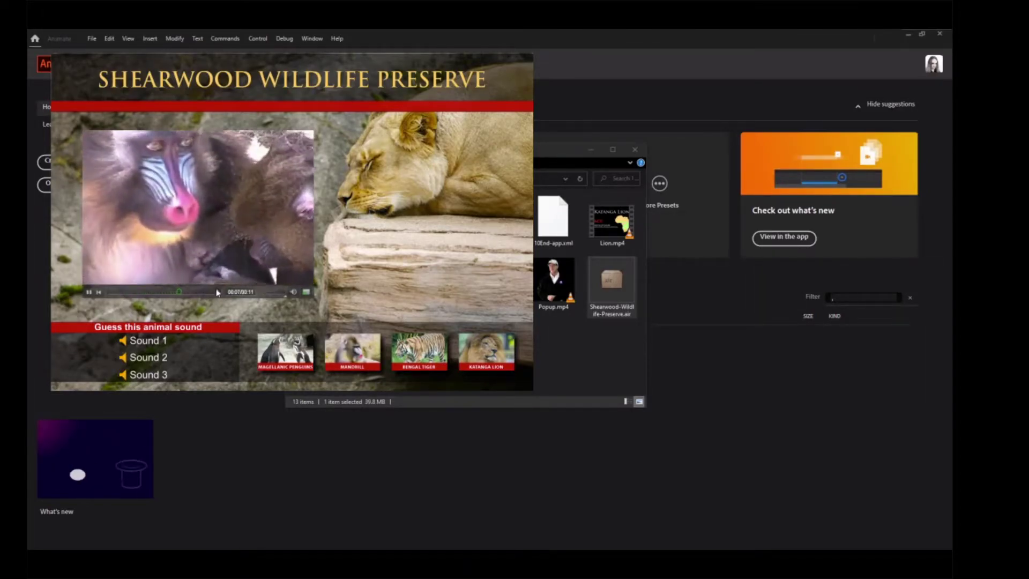
{"action": "left_click", "coordinate": [89, 292]}
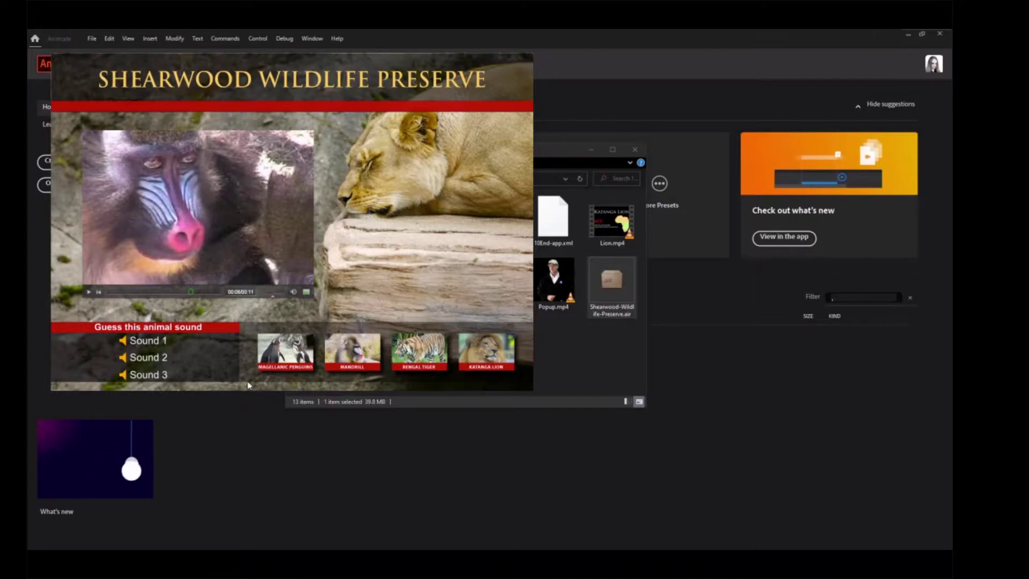
{"action": "key", "text": "alt+F4"}
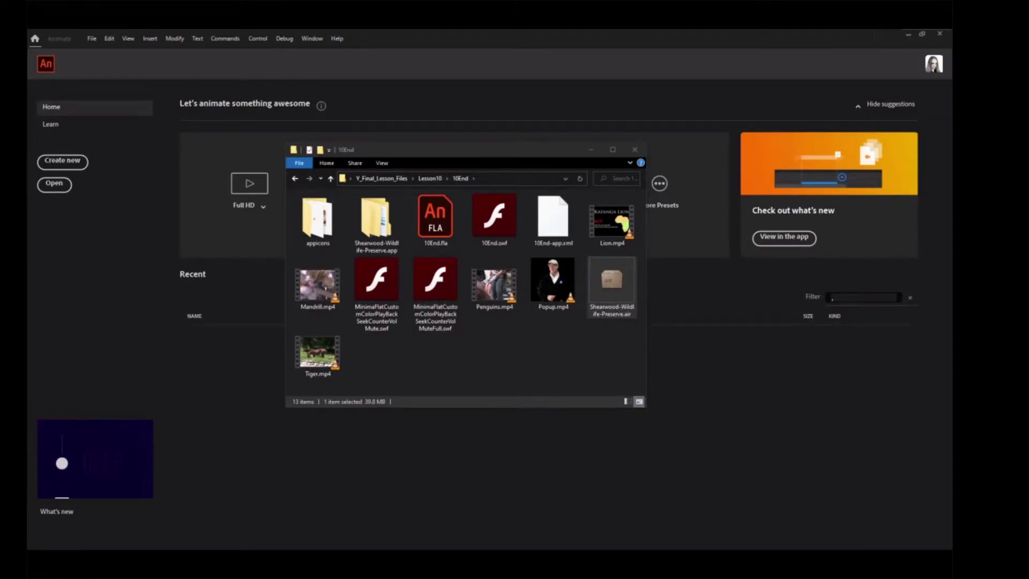
Open Lesson10 > 10Start > 10Start.fla in Animate from File Explorer.
{"action": "left_click", "coordinate": [429, 178]}
{"action": "double_click", "coordinate": [317, 220]}
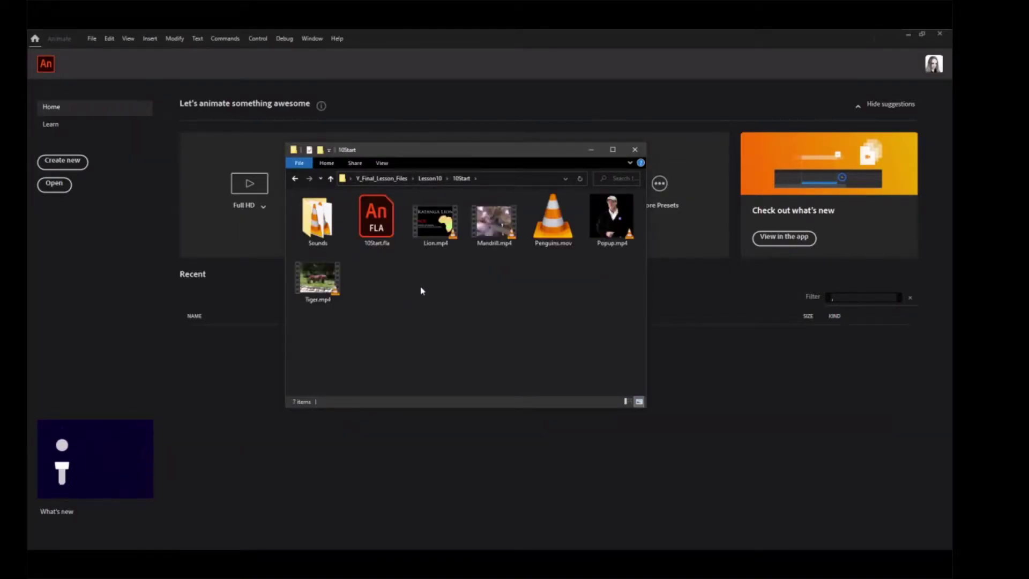
{"action": "double_click", "coordinate": [375, 224]}
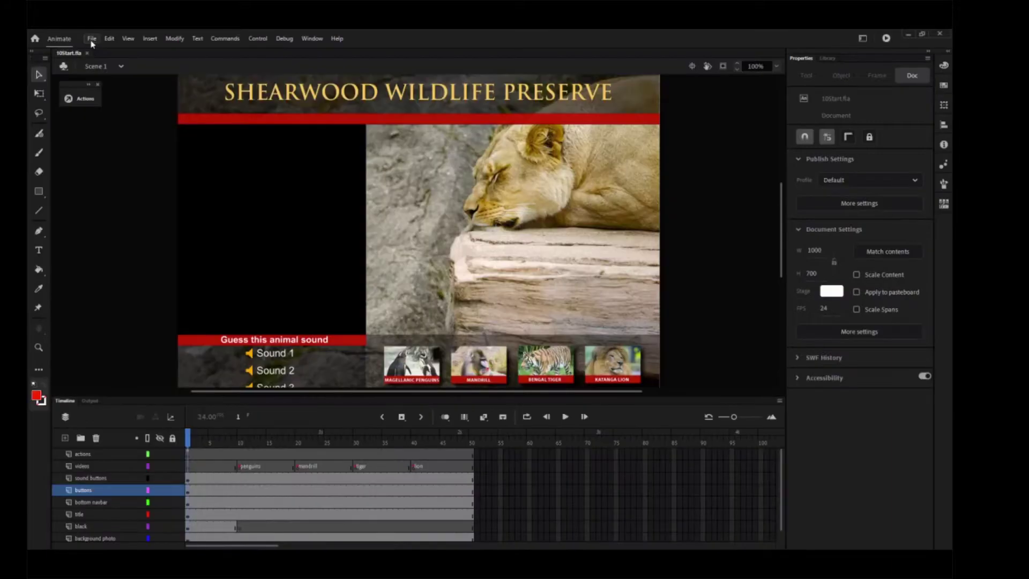
Save the lesson document under the new name 10_workingcopy.fla.
{"action": "left_click", "coordinate": [92, 39]}
{"action": "left_click", "coordinate": [112, 134]}
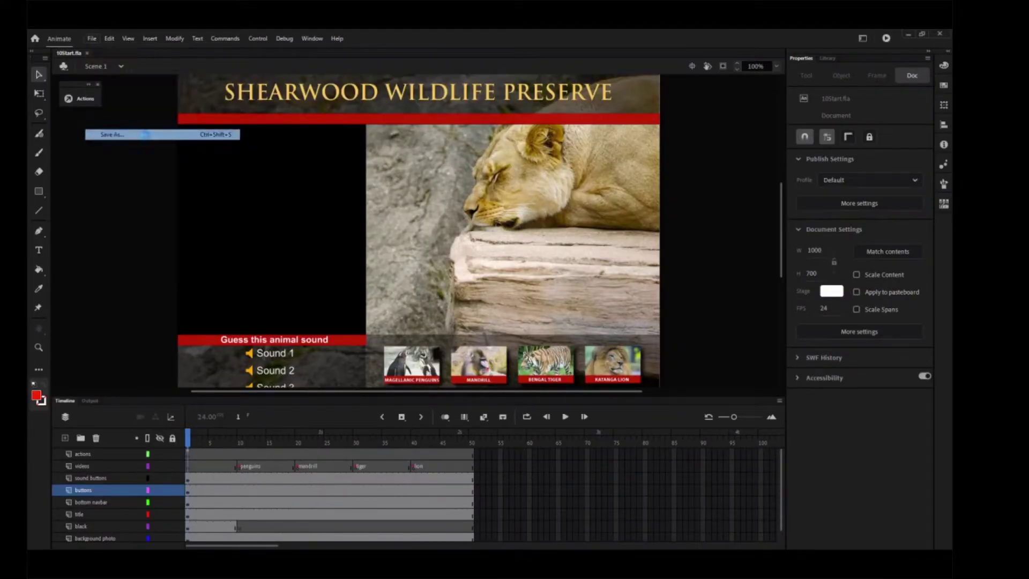
{"action": "type", "text": "0_workingcopy.fla"}
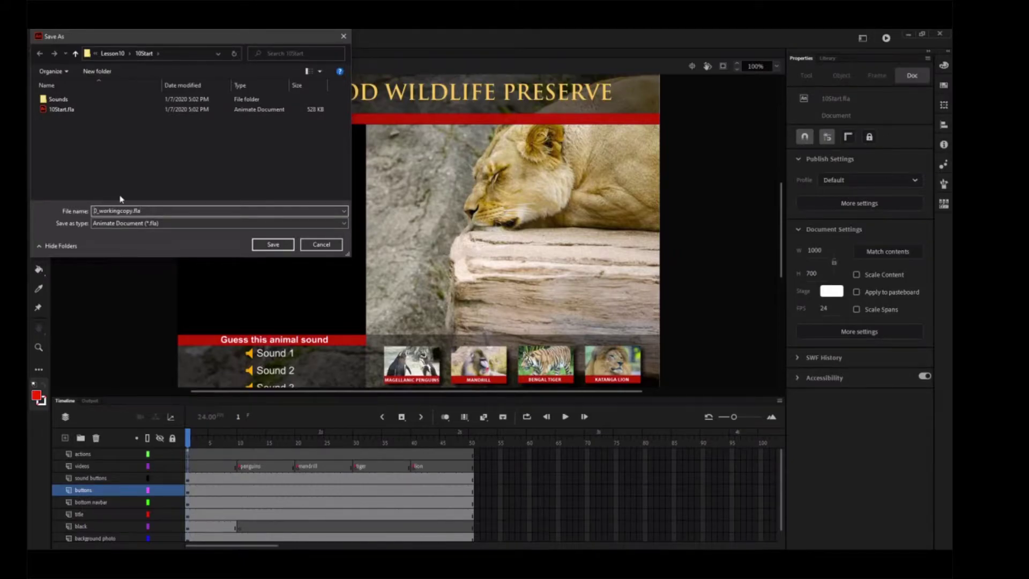
{"action": "type", "text": "1"}
{"action": "left_click", "coordinate": [273, 245]}
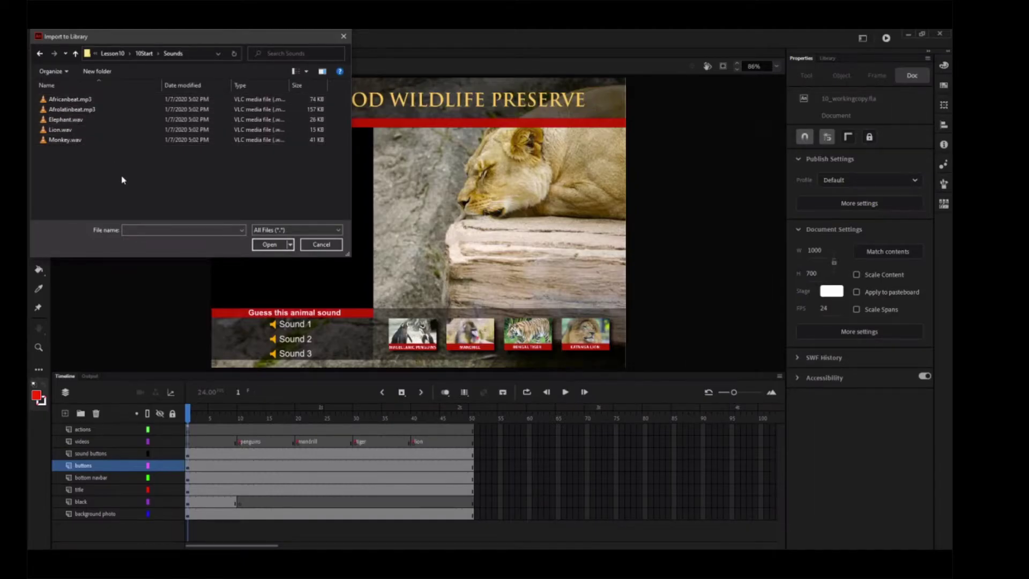
Import Monkey.wav from the Sounds folder into the library.
{"action": "left_click", "coordinate": [75, 140]}
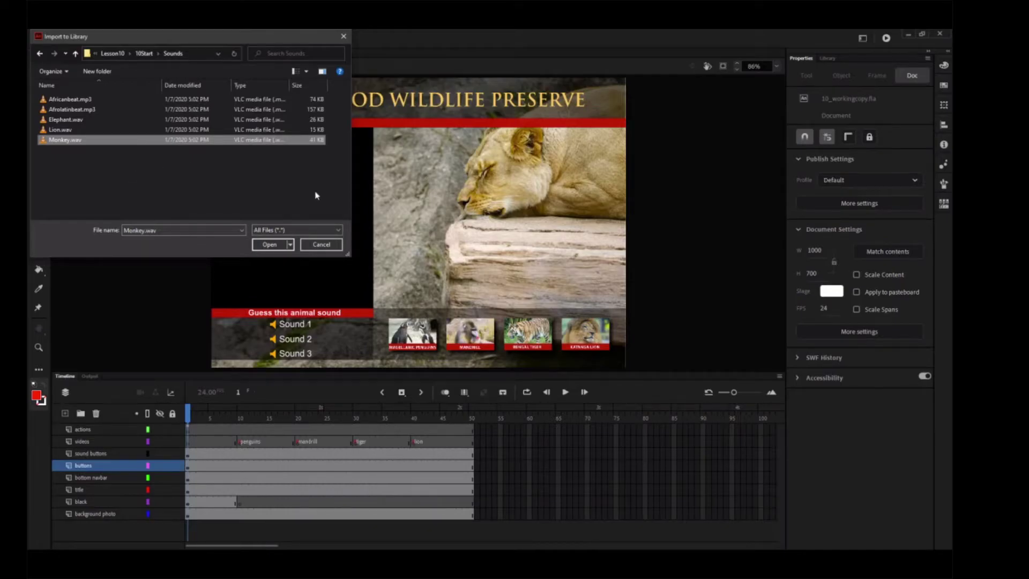
{"action": "left_click", "coordinate": [277, 246]}
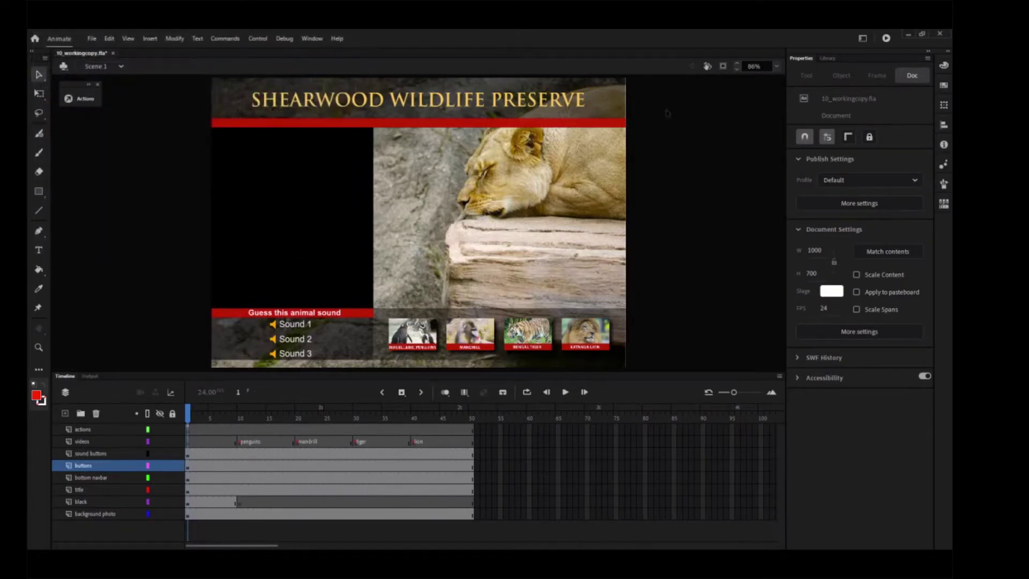
Preview Monkey.wav in the Library and view its Sound Properties (11 kHz mono, 16 bit, 4.6 s).
{"action": "left_click", "coordinate": [828, 58]}
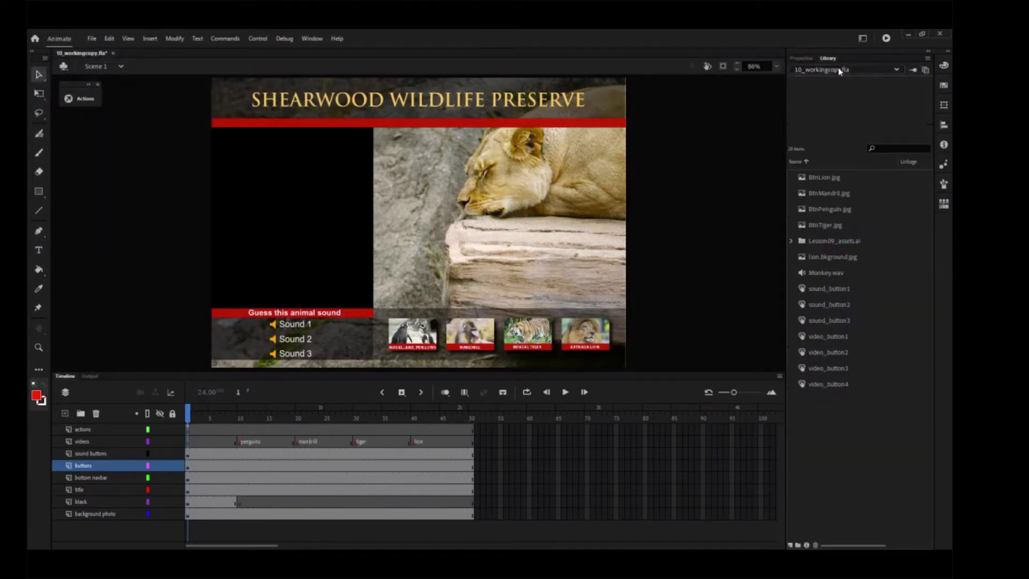
{"action": "left_click", "coordinate": [835, 272]}
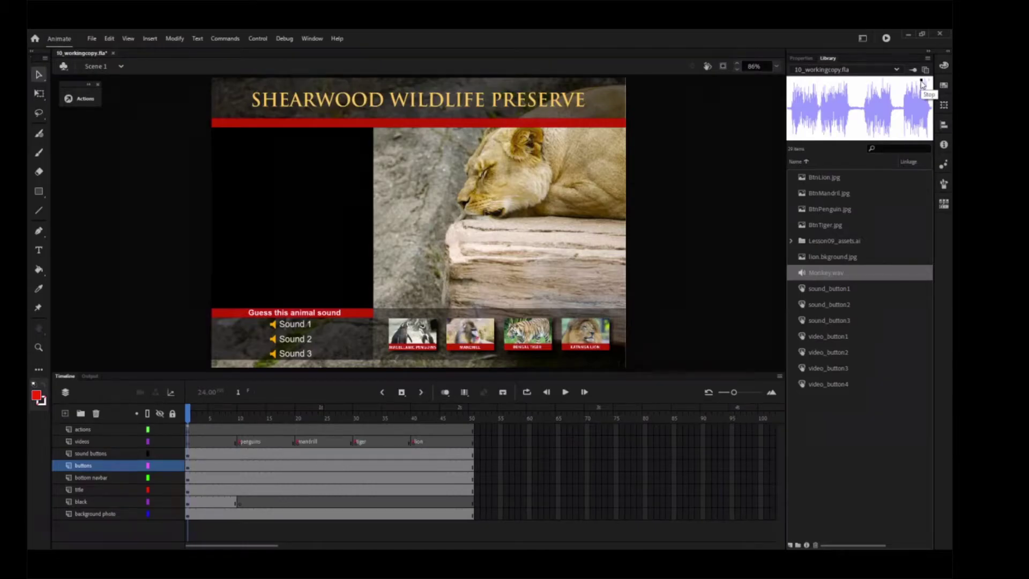
{"action": "left_click", "coordinate": [921, 81]}
{"action": "double_click", "coordinate": [798, 274]}
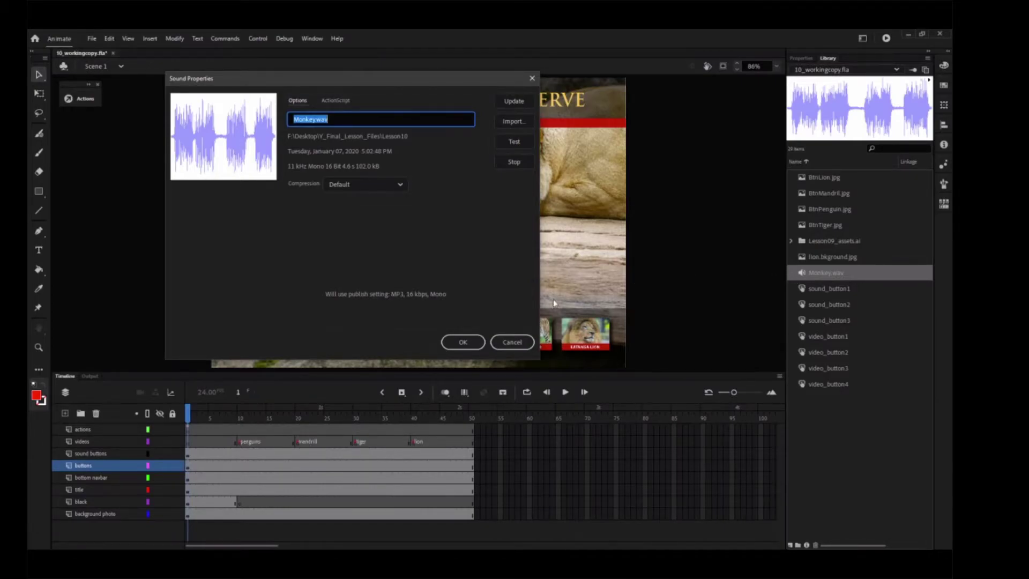
Import Africanbeat.mp3, Afrolatinbeat.mp3, Elephant.wav and Lion.wav into the library together.
{"action": "left_click", "coordinate": [464, 343]}
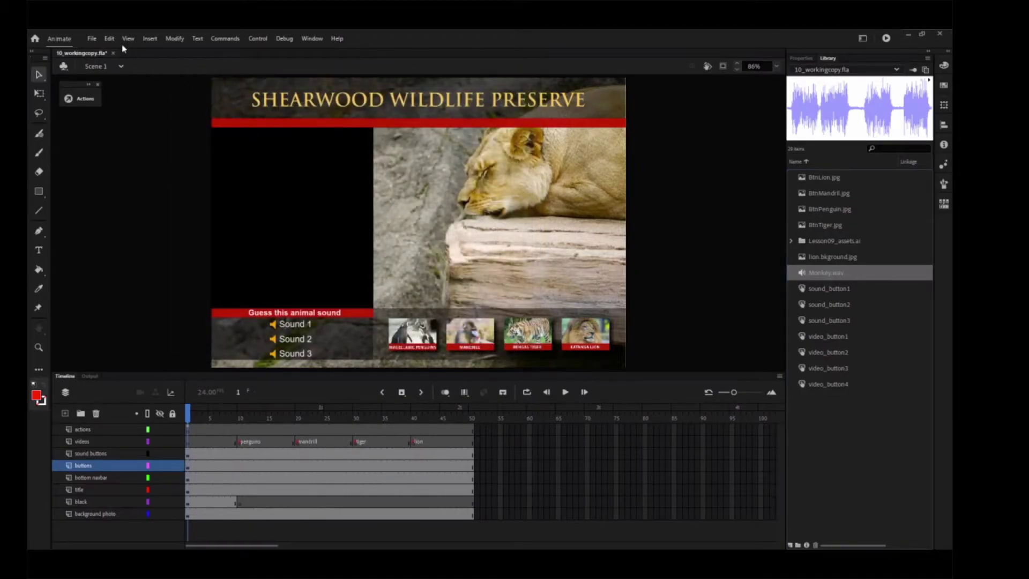
{"action": "left_click", "coordinate": [92, 38]}
{"action": "mouse_move", "coordinate": [165, 182]}
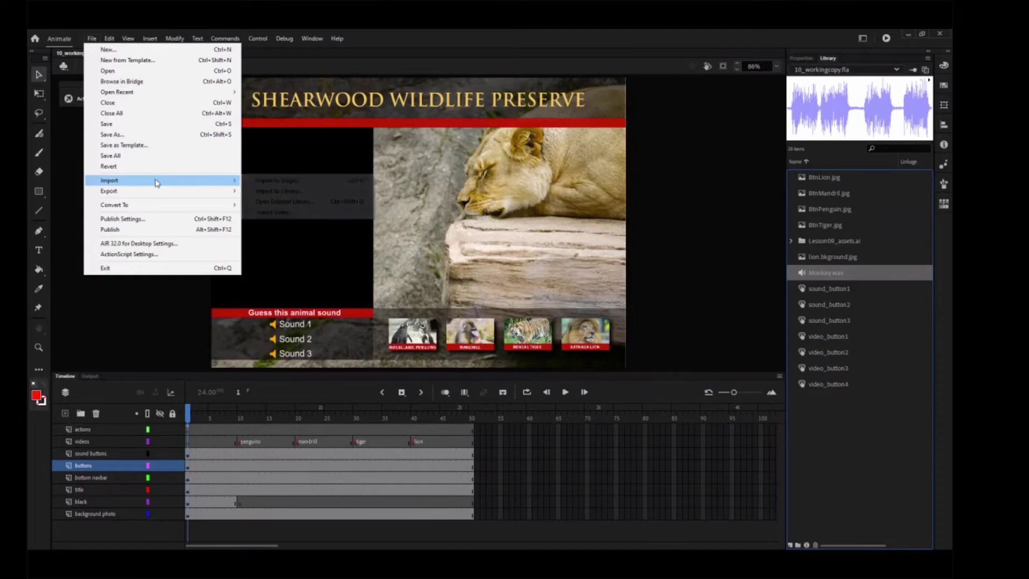
{"action": "left_click", "coordinate": [278, 192]}
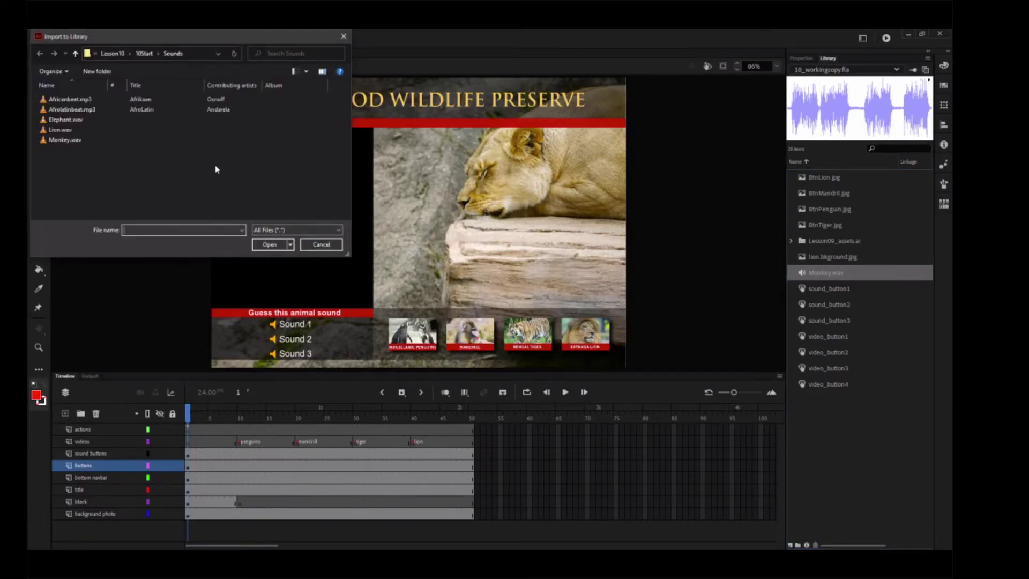
{"action": "left_click", "coordinate": [71, 99]}
{"action": "left_click", "coordinate": [79, 129], "text": "shift"}
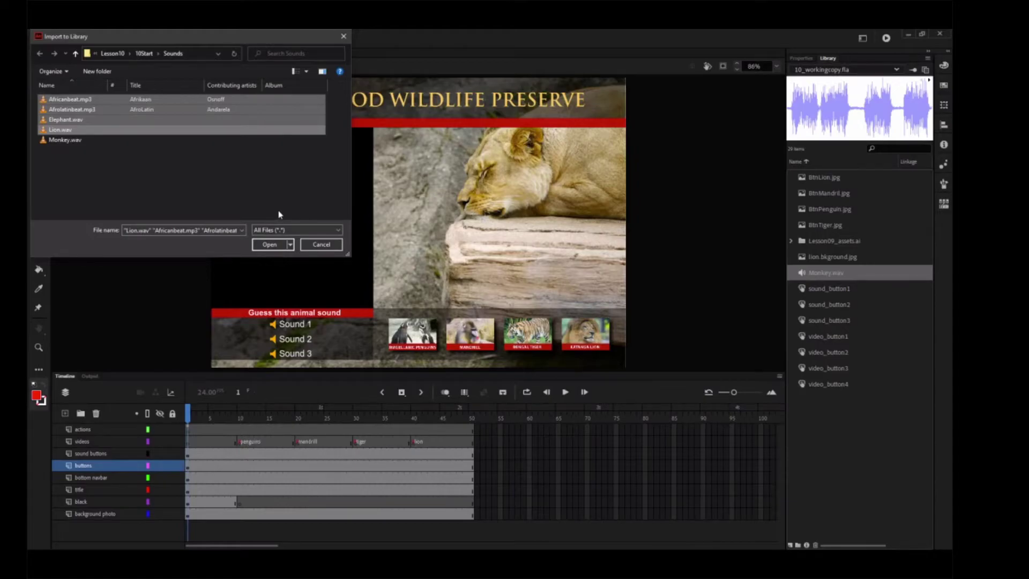
{"action": "left_click", "coordinate": [265, 245]}
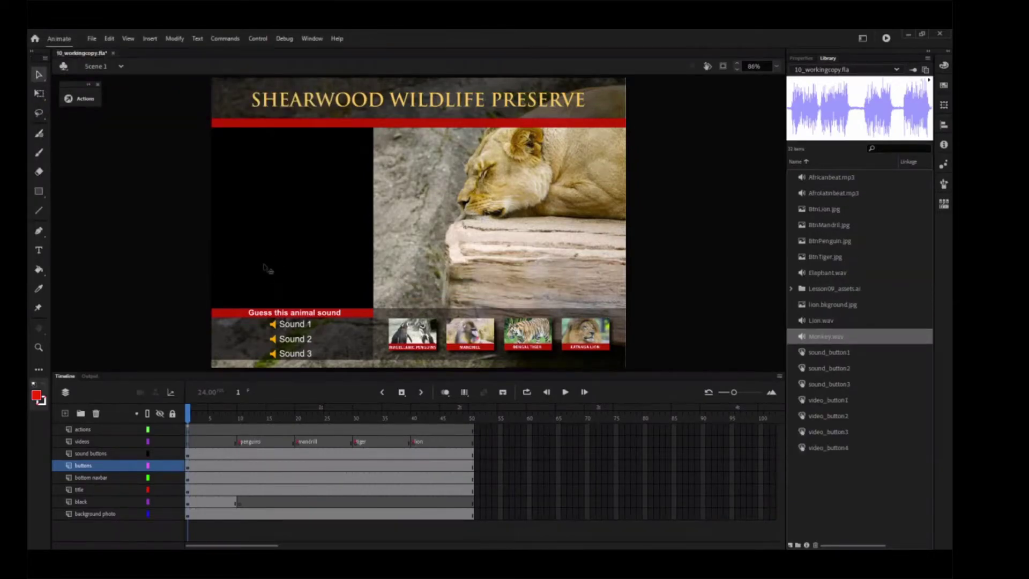
Create a new library folder named sounds.
{"action": "left_click", "coordinate": [798, 545]}
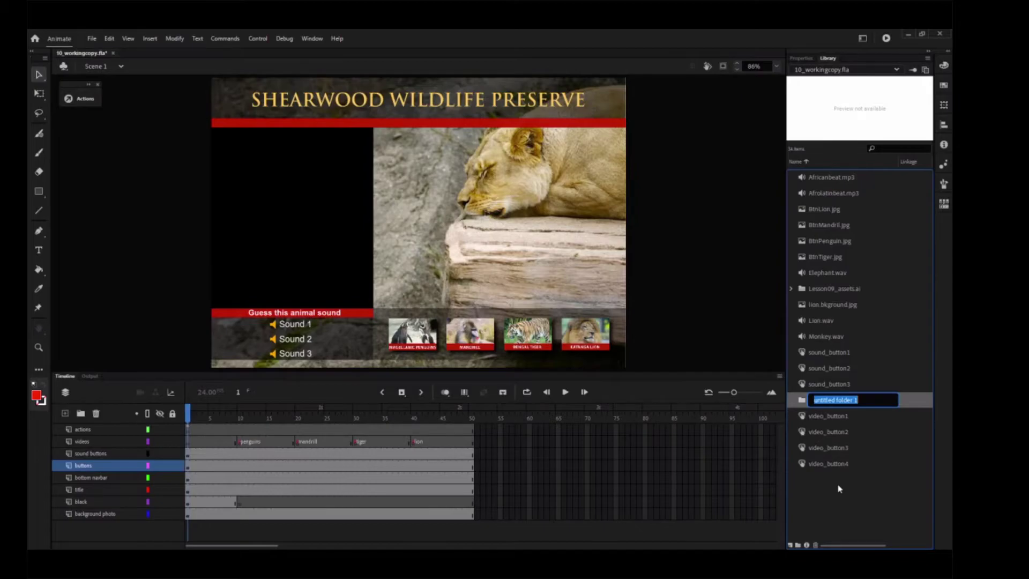
{"action": "type", "text": "sounds"}
{"action": "key", "text": "Return"}
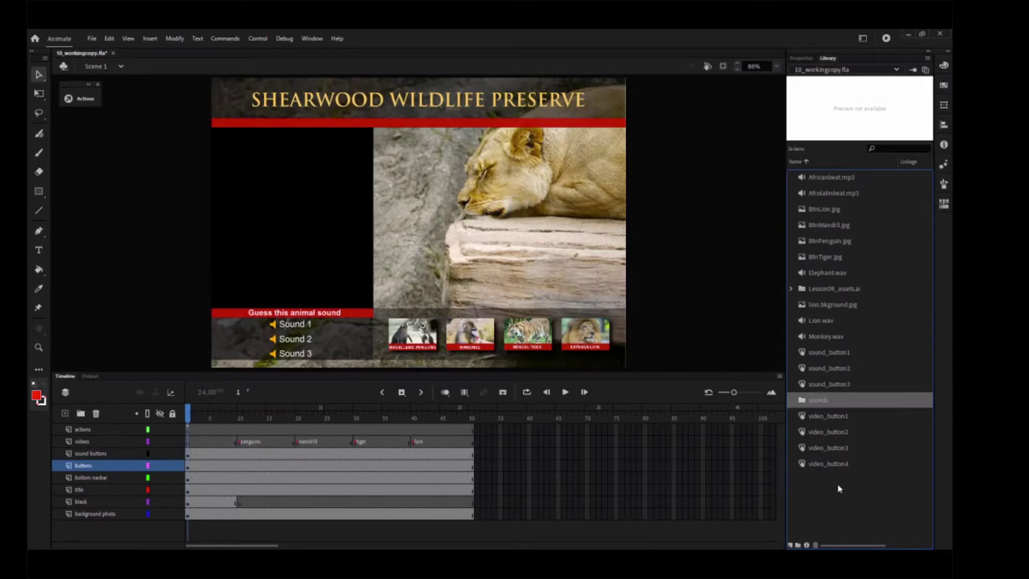
Move Monkey.wav, Lion.wav, Elephant.wav, Africanbeat.mp3 and Afrolatinbeat.mp3 into the sounds folder and expand it.
{"action": "left_click", "coordinate": [825, 335]}
{"action": "left_click", "coordinate": [823, 326], "text": "shift"}
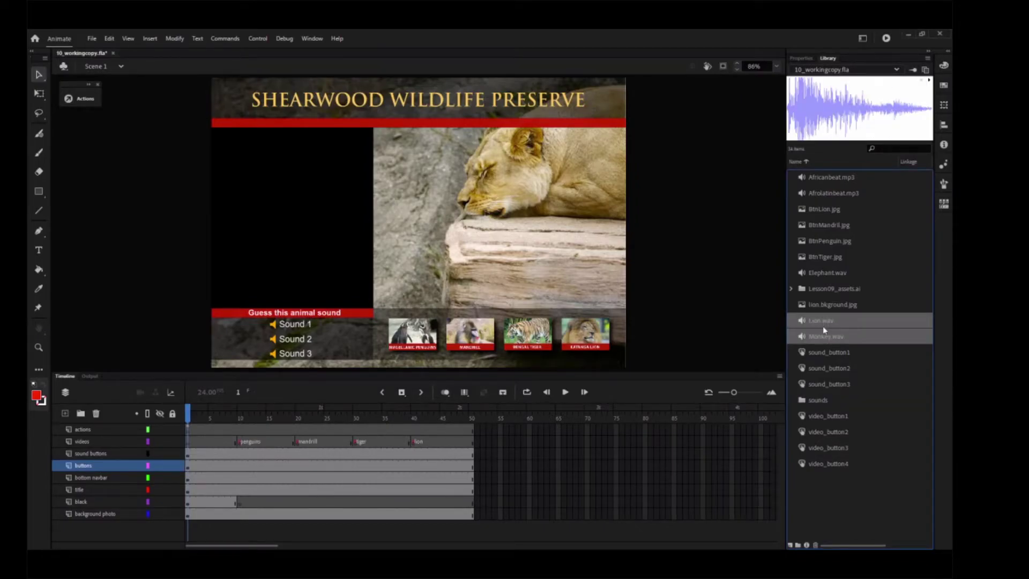
{"action": "left_click_drag", "start_coordinate": [818, 321], "coordinate": [816, 396]}
{"action": "left_click_drag", "start_coordinate": [826, 273], "coordinate": [814, 368]}
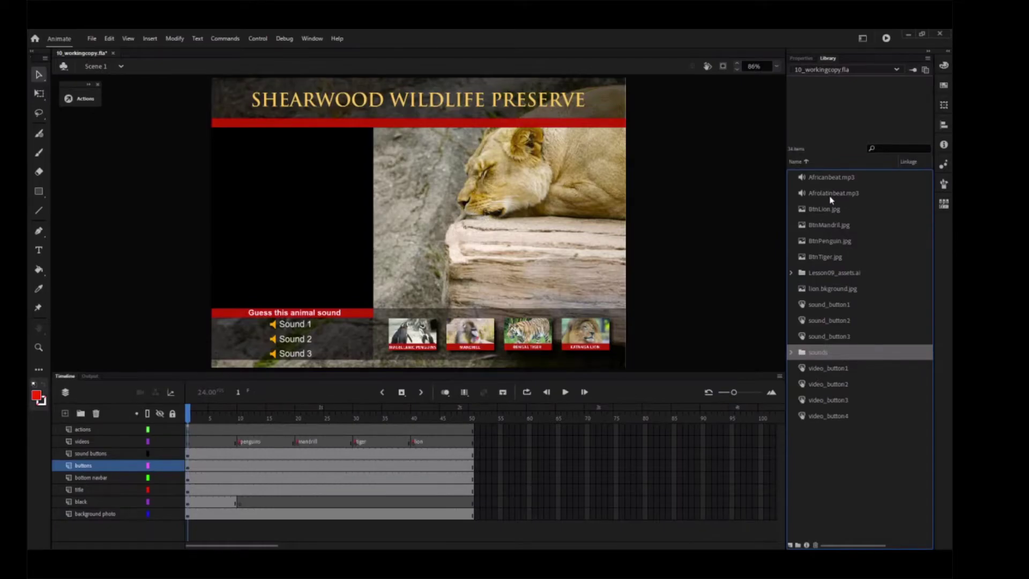
{"action": "left_click", "coordinate": [832, 199]}
{"action": "left_click", "coordinate": [832, 178], "text": "shift"}
{"action": "left_click_drag", "start_coordinate": [822, 185], "coordinate": [817, 351]}
{"action": "left_click", "coordinate": [792, 320]}
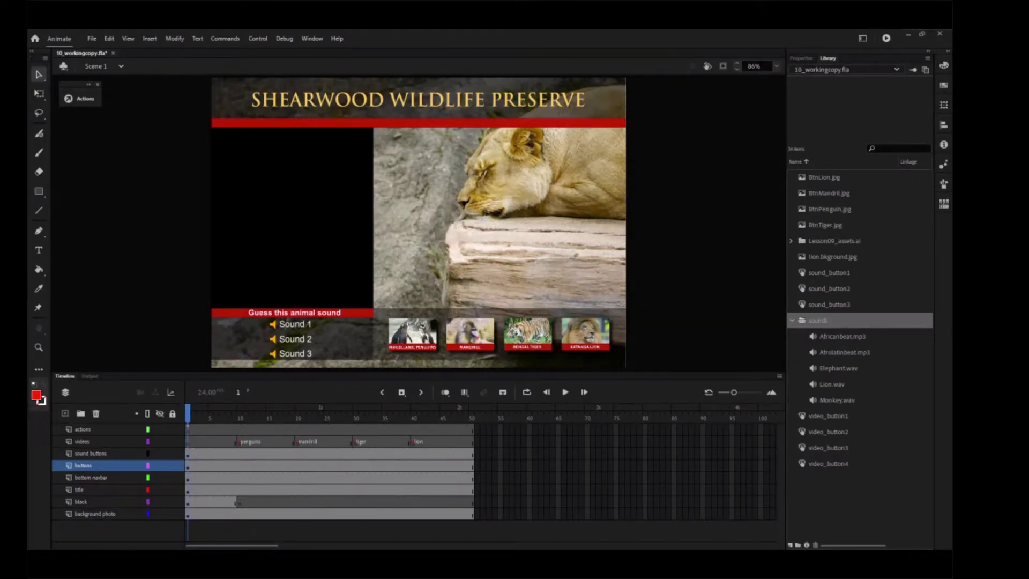
Insert a layer above videos and rename it sounds.
{"action": "left_click", "coordinate": [105, 443]}
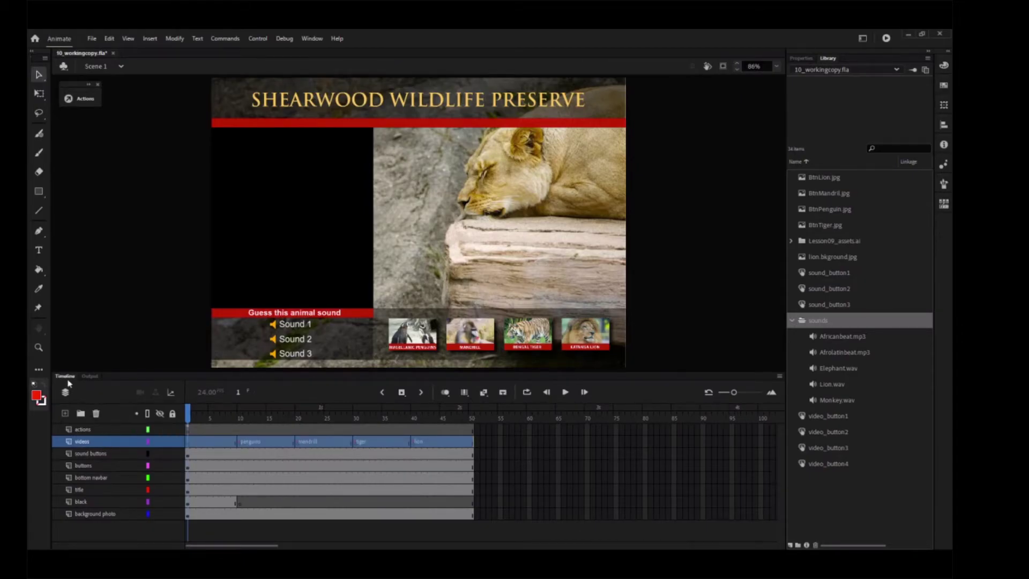
{"action": "left_click", "coordinate": [65, 413]}
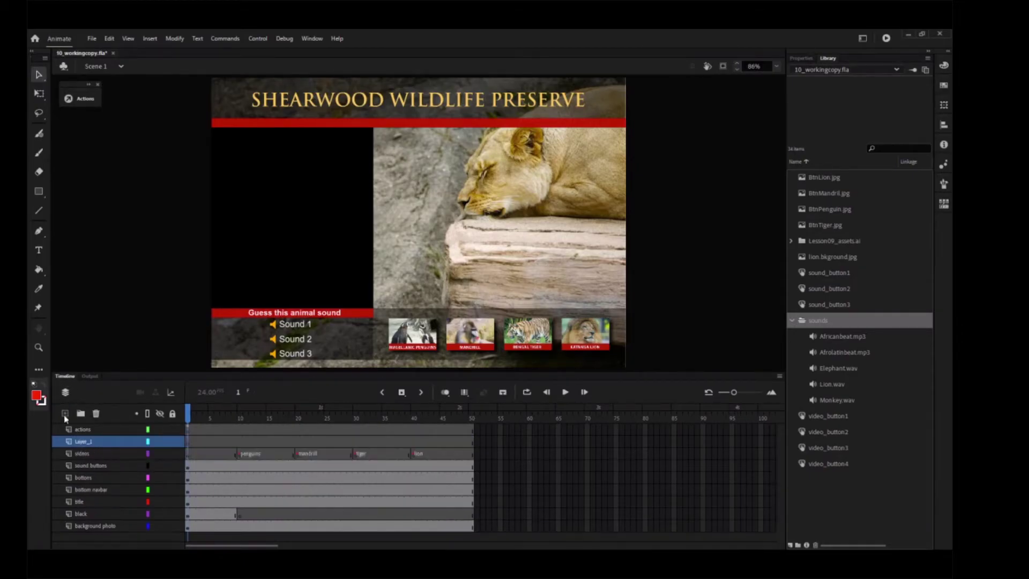
{"action": "double_click", "coordinate": [82, 441]}
{"action": "type", "text": "sounds"}
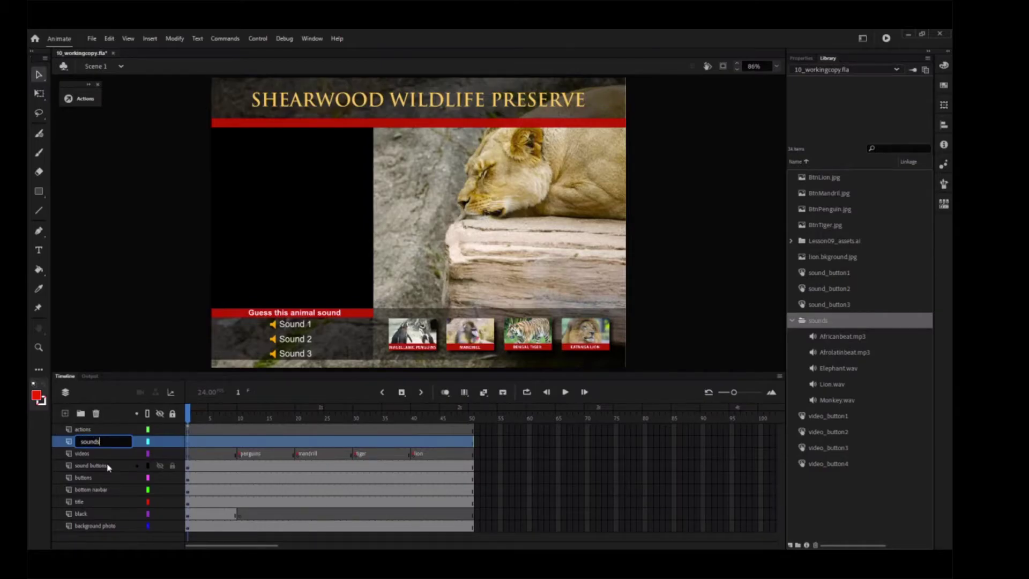
{"action": "key", "text": "Return"}
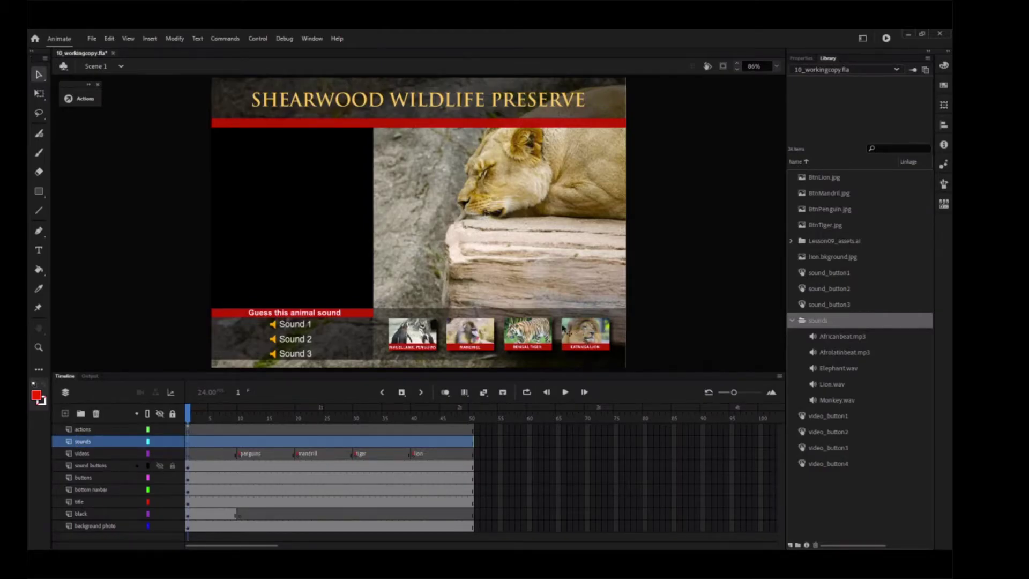
{"action": "left_click", "coordinate": [191, 445]}
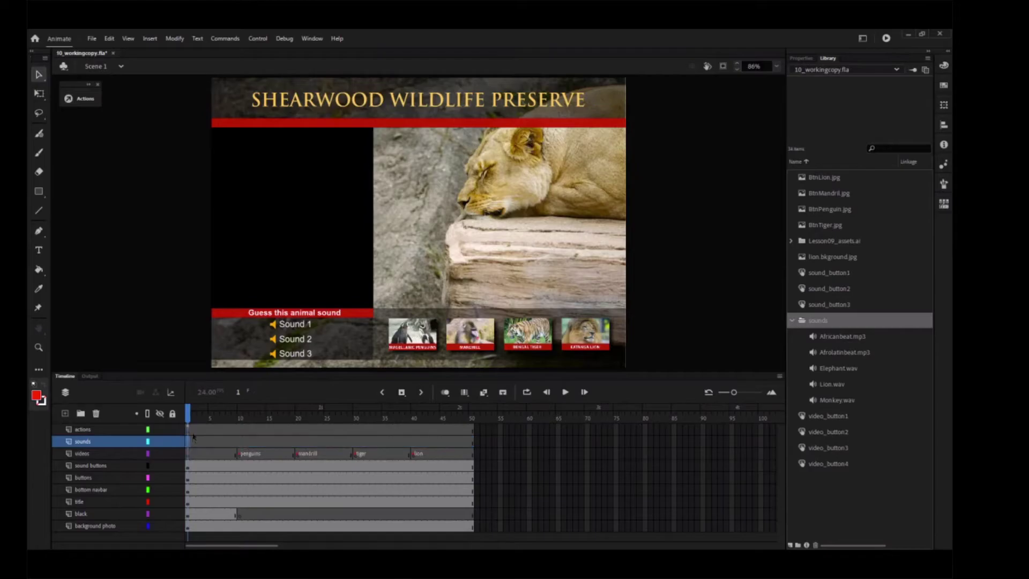
Place Afrolatinbeat.mp3 on the sounds layer, view its Stream sync setting, and scrub the beat.
{"action": "left_click", "coordinate": [844, 355]}
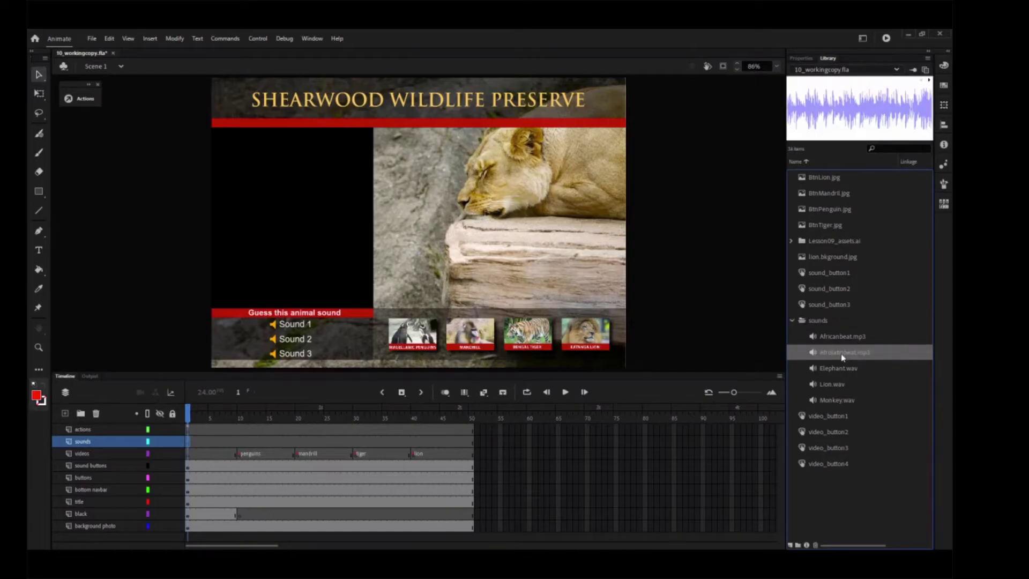
{"action": "left_click_drag", "start_coordinate": [840, 354], "coordinate": [336, 250]}
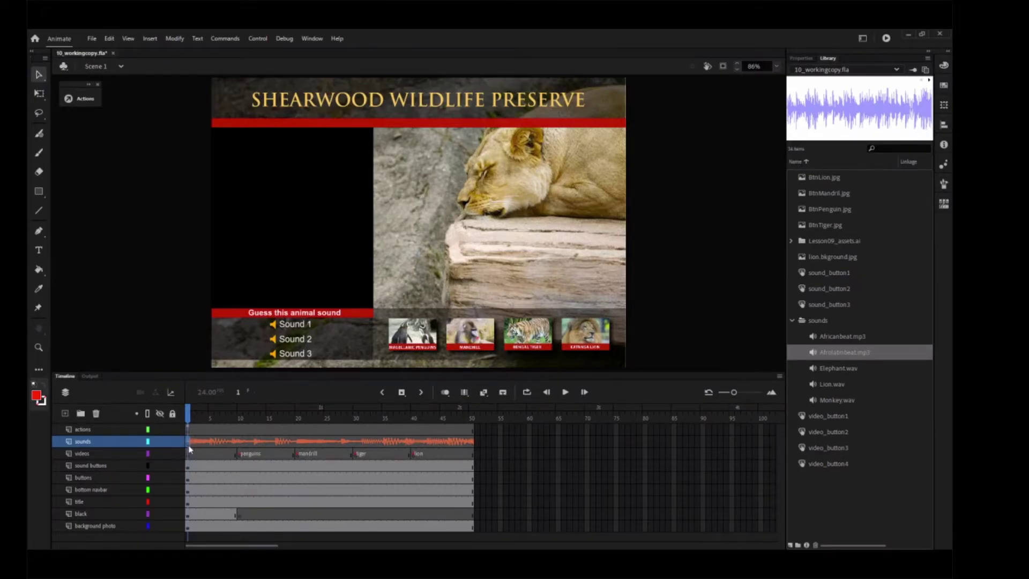
{"action": "left_click", "coordinate": [802, 59]}
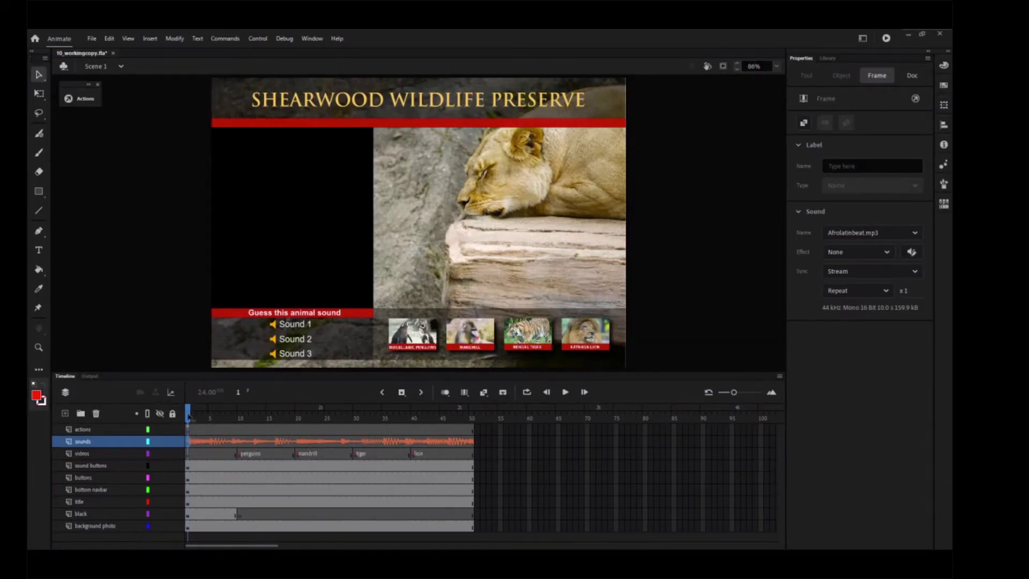
{"action": "mouse_move", "coordinate": [188, 417]}
{"action": "left_mouse_down"}
{"action": "mouse_move", "coordinate": [431, 417]}
{"action": "mouse_move", "coordinate": [172, 423]}
{"action": "left_mouse_up"}
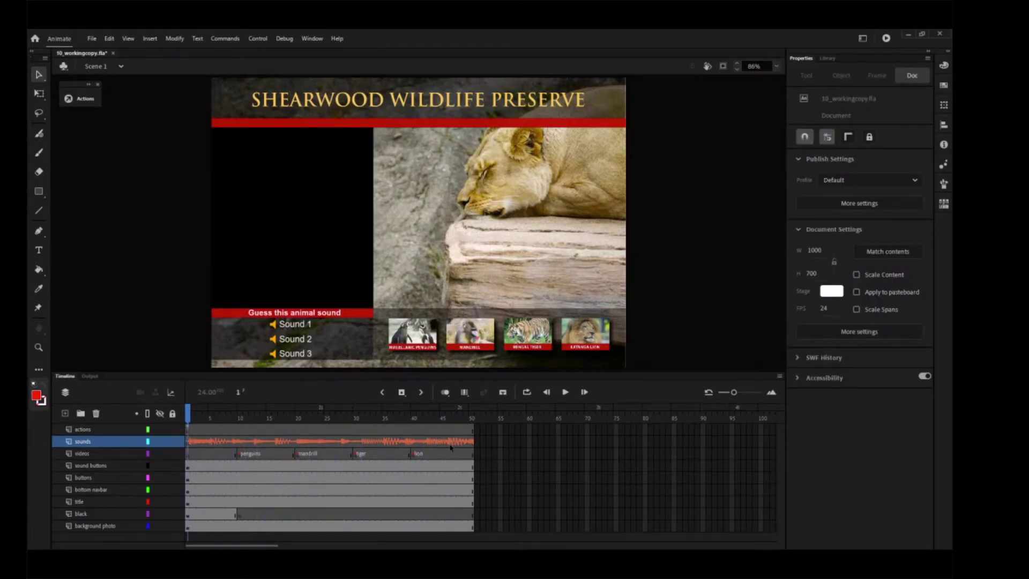
Test-play the movie with the new beat from the Control menu, then close the test window.
{"action": "left_click", "coordinate": [258, 39]}
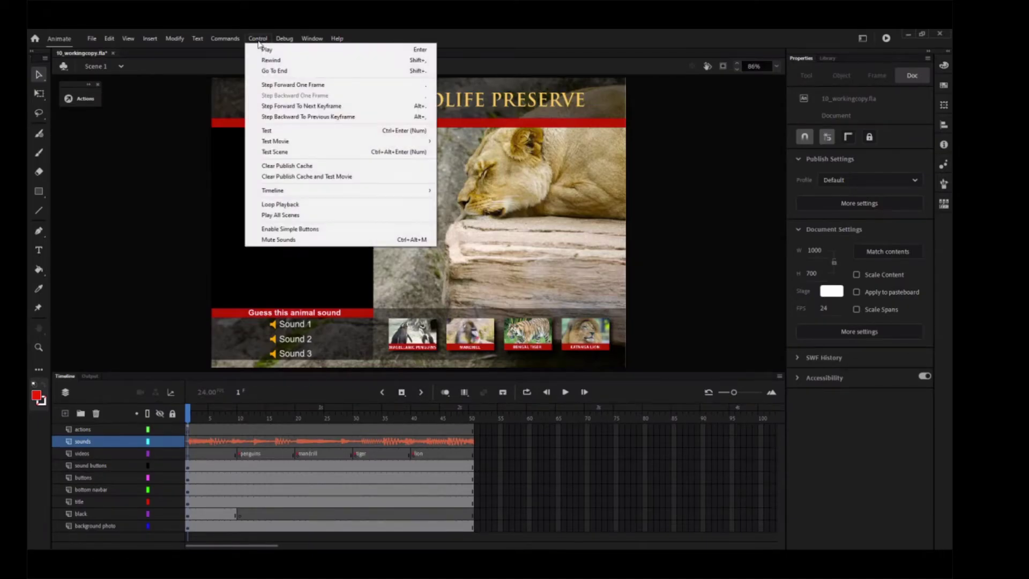
{"action": "left_click", "coordinate": [301, 132]}
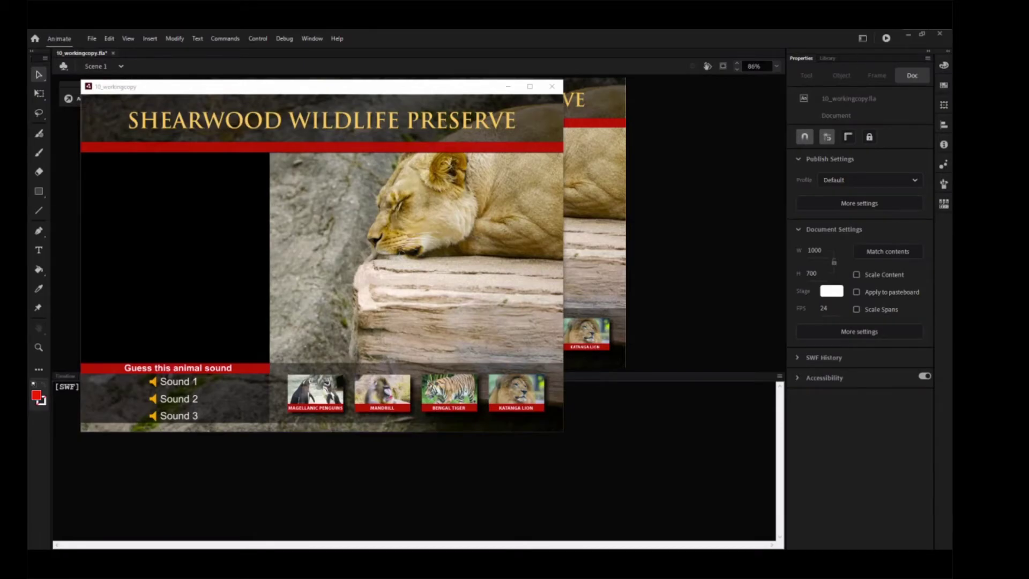
{"action": "left_click", "coordinate": [552, 87]}
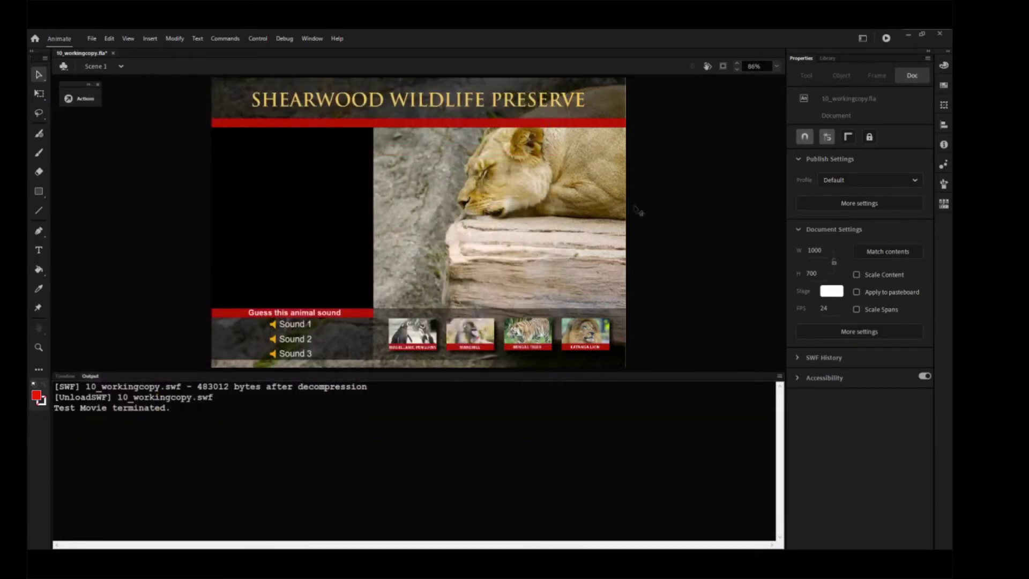
Set Afrolatinbeat.mp3 on frame 1 of the sounds layer to Event sync and test the movie.
{"action": "left_click", "coordinate": [65, 376]}
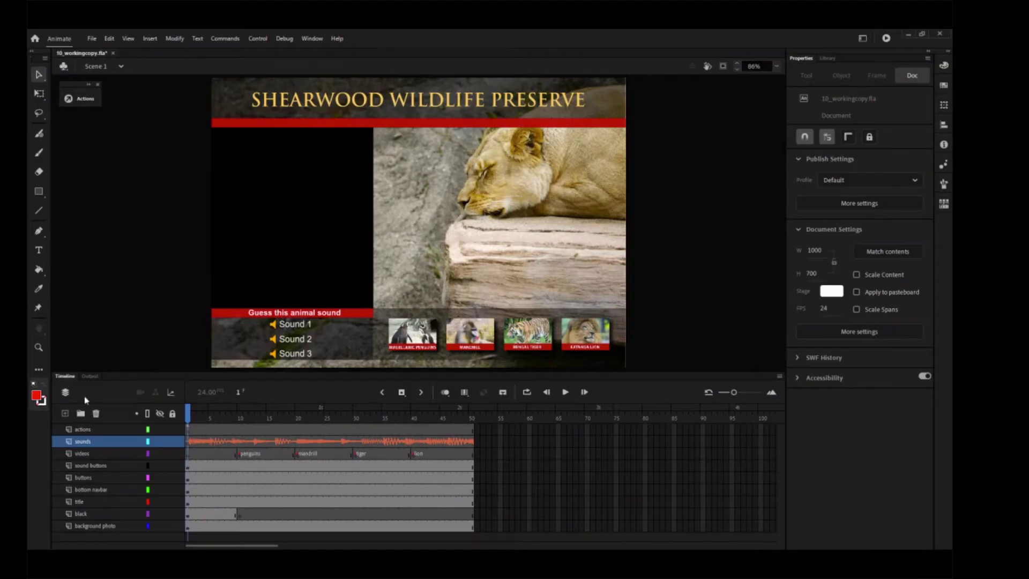
{"action": "left_click", "coordinate": [189, 443]}
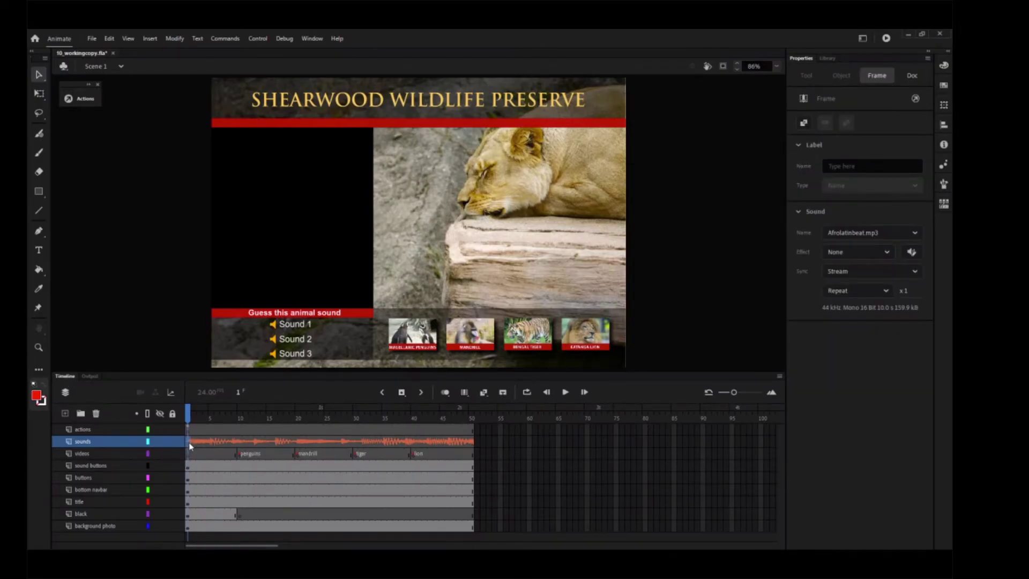
{"action": "left_click", "coordinate": [890, 272]}
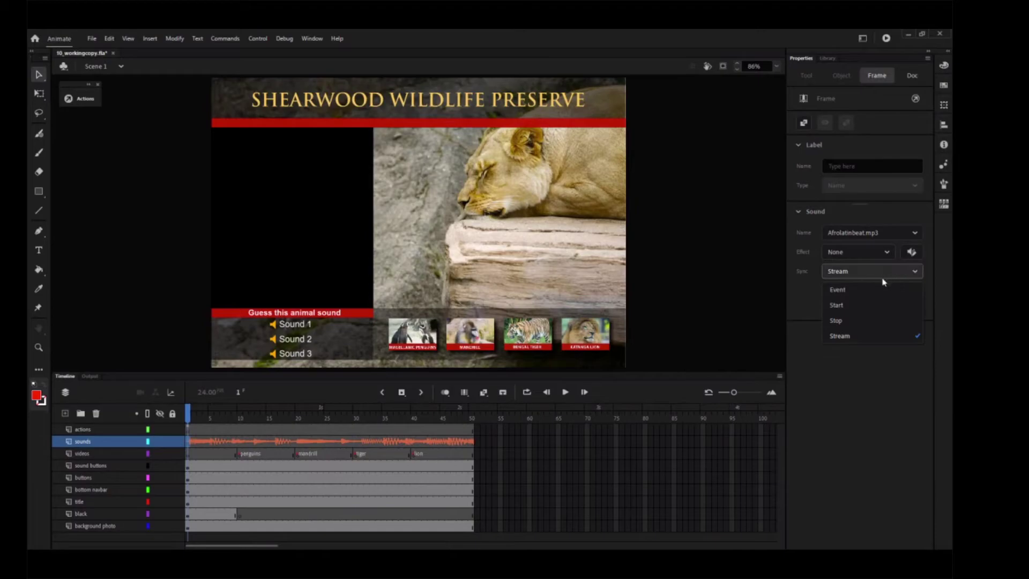
{"action": "left_click", "coordinate": [846, 291]}
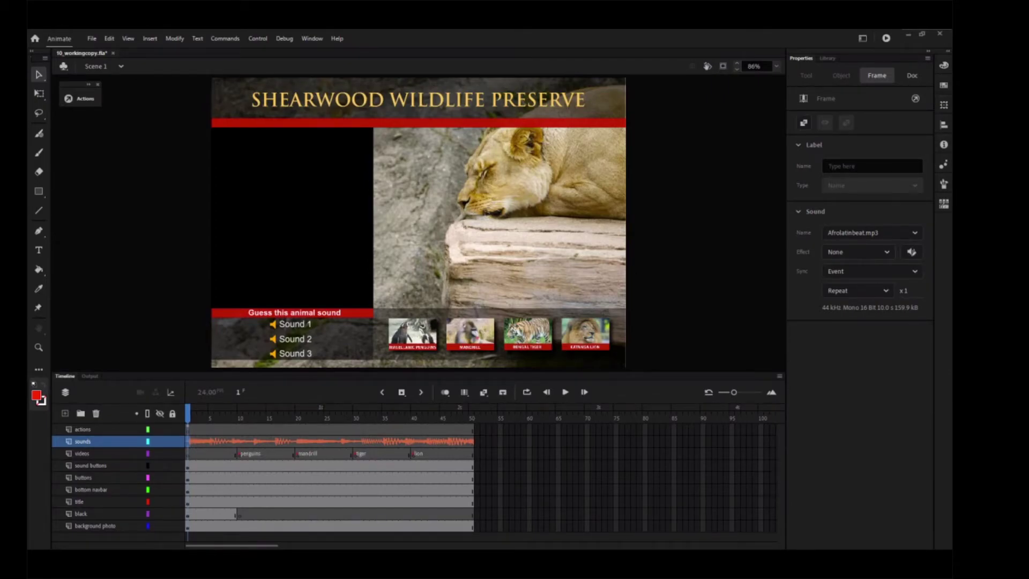
{"action": "left_click", "coordinate": [886, 38]}
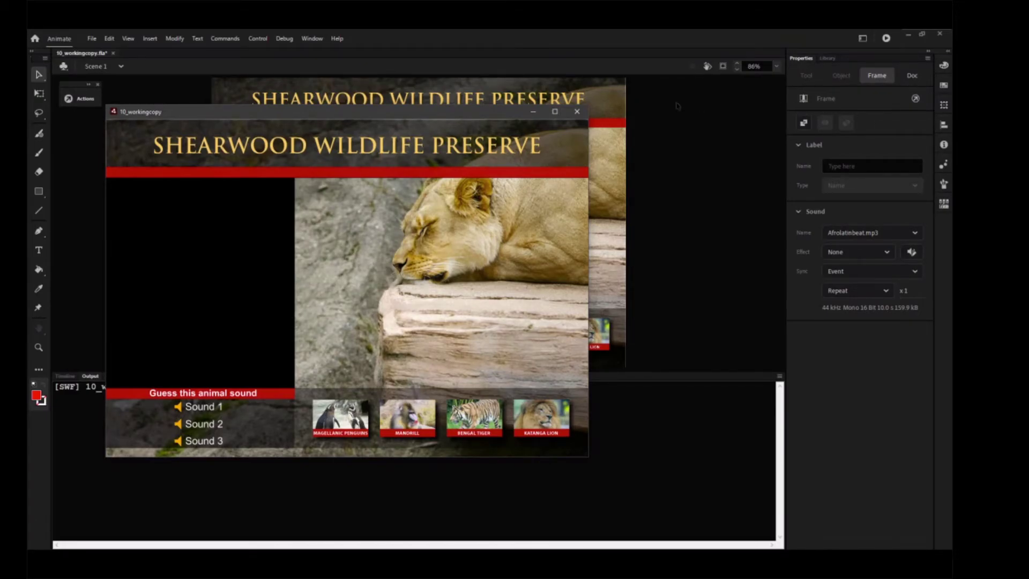
Close the test movie window to return to 10_workingcopy.fla.
{"action": "left_click", "coordinate": [577, 112]}
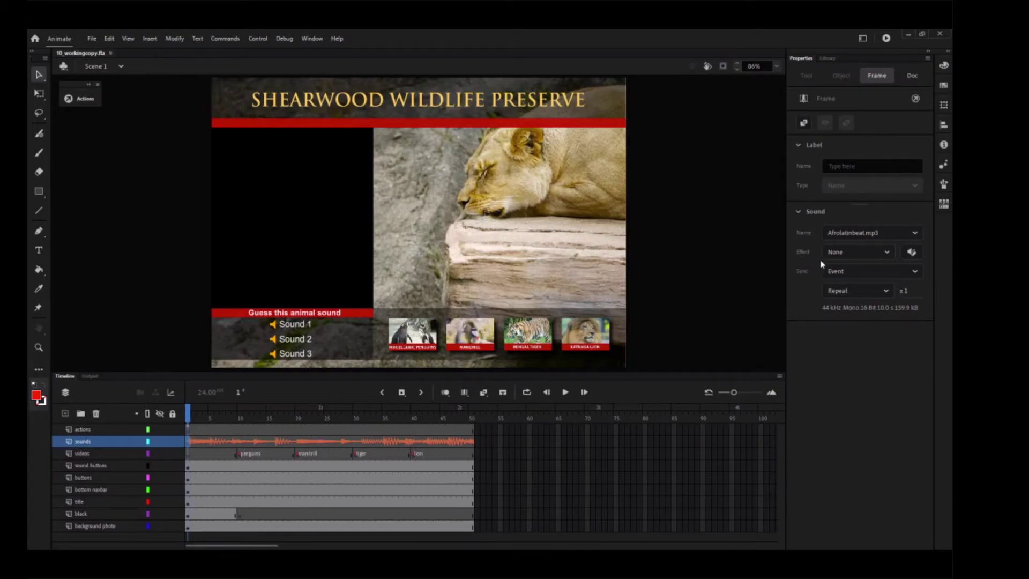
{"action": "left_click", "coordinate": [910, 253]}
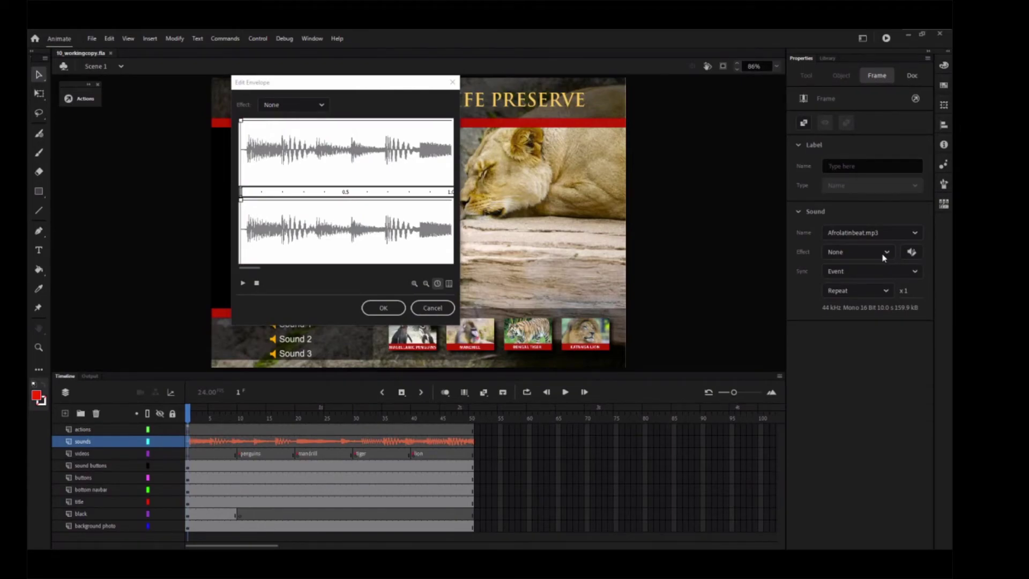
{"action": "left_click_drag", "start_coordinate": [385, 86], "coordinate": [471, 107]}
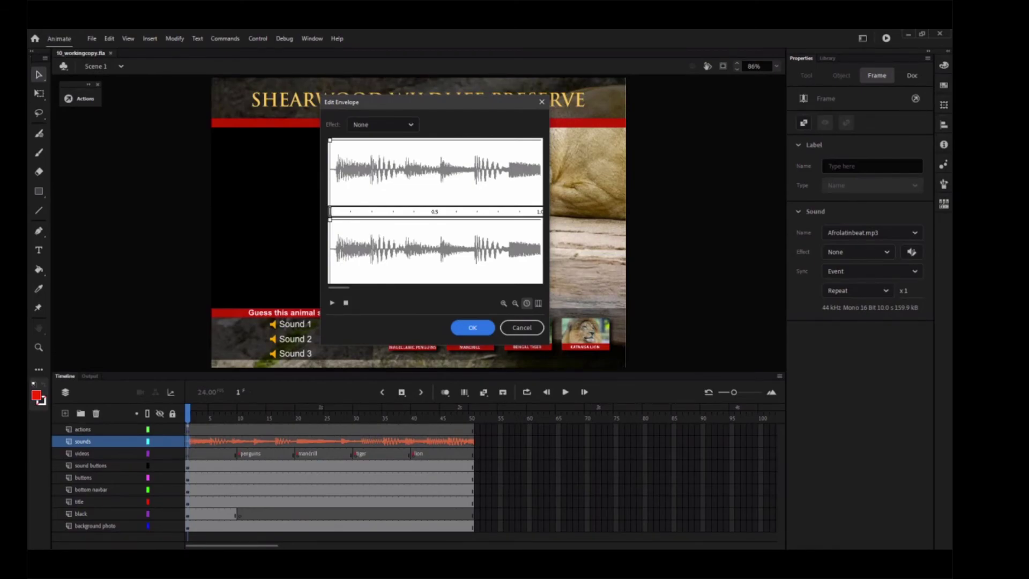
Zoom out the waveform, measure in frames, and drag the beat's end handle to about frame 50.
{"action": "left_click", "coordinate": [527, 304]}
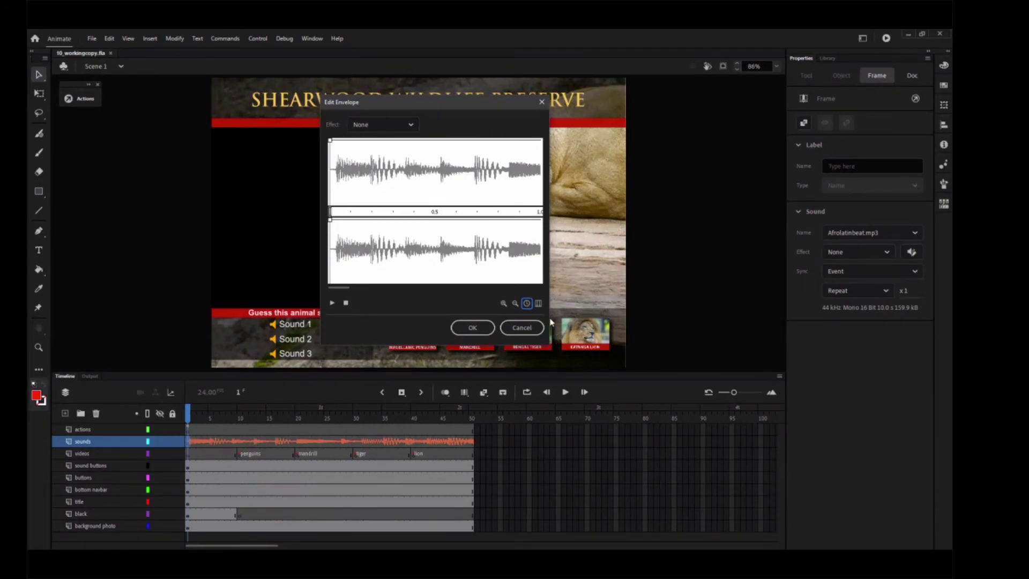
{"action": "left_click", "coordinate": [537, 304]}
{"action": "left_click", "coordinate": [527, 303]}
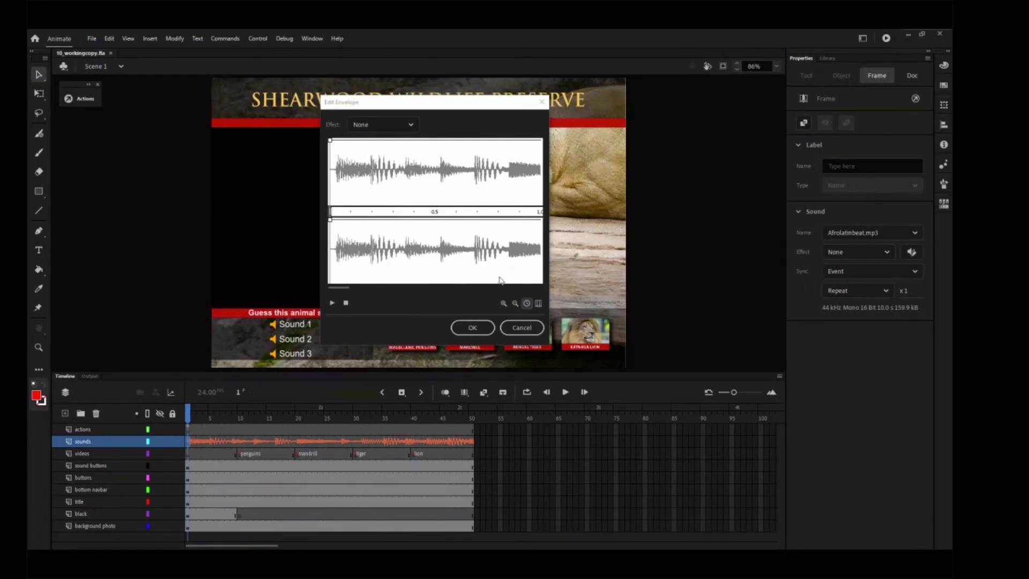
{"action": "left_click", "coordinate": [515, 303]}
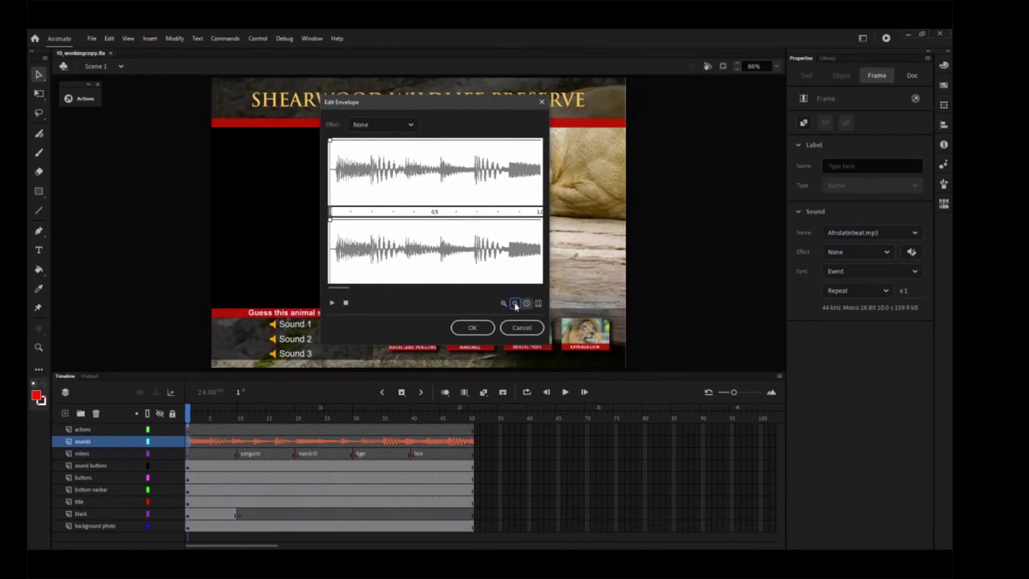
{"action": "left_click", "coordinate": [515, 303]}
{"action": "left_click", "coordinate": [514, 303]}
{"action": "left_click_drag", "start_coordinate": [470, 286], "coordinate": [474, 289]}
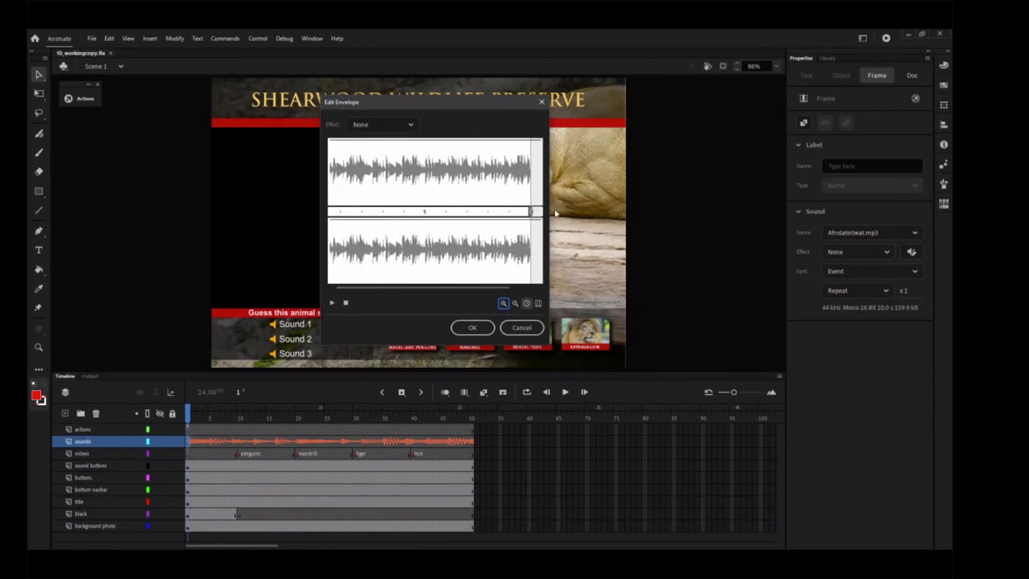
{"action": "left_click", "coordinate": [538, 302]}
{"action": "left_click_drag", "start_coordinate": [529, 211], "coordinate": [360, 211]}
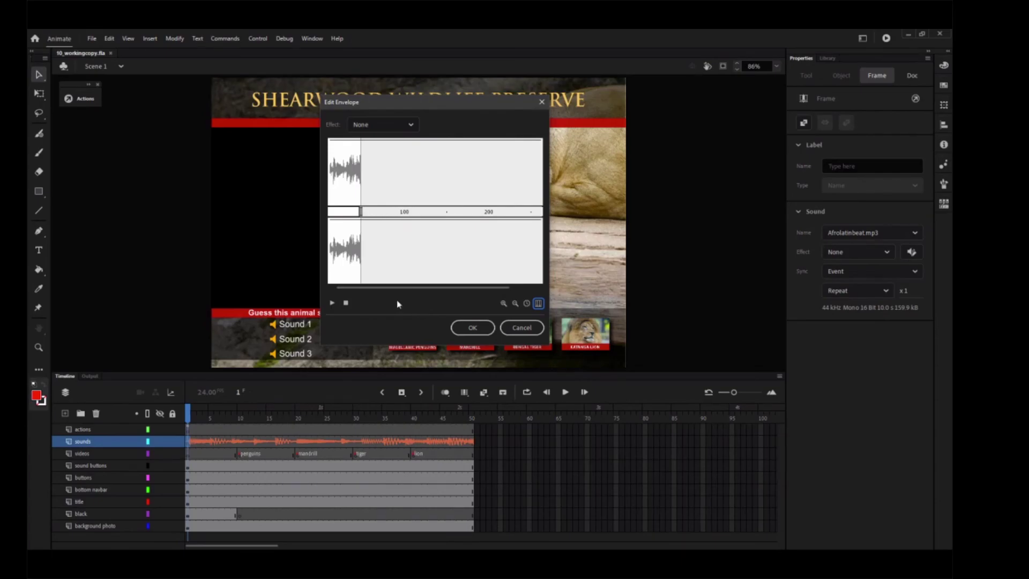
Apply the trimmed envelope and run a test movie to hear the beat end near frame 50.
{"action": "left_click", "coordinate": [471, 328]}
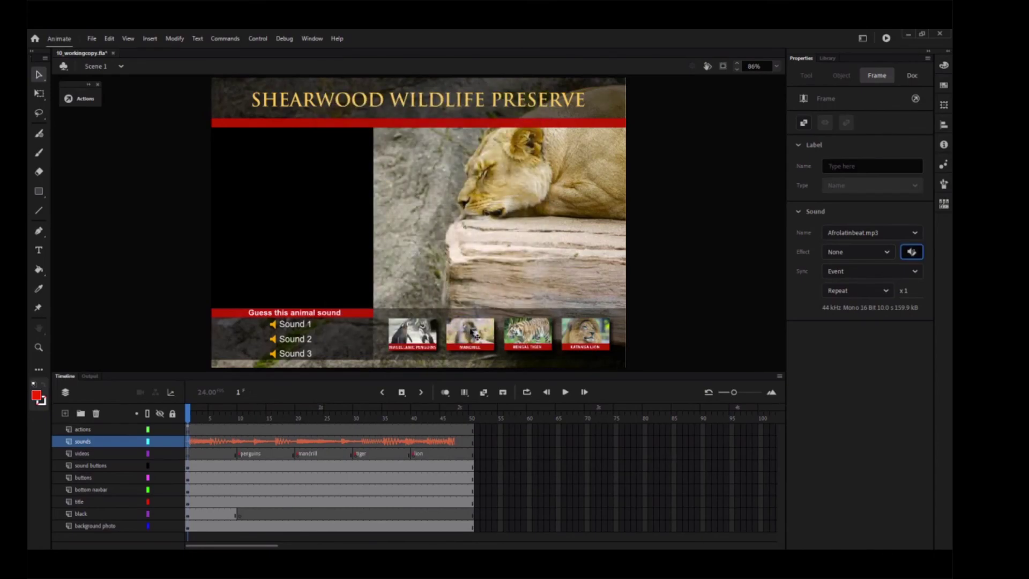
{"action": "left_click", "coordinate": [886, 39]}
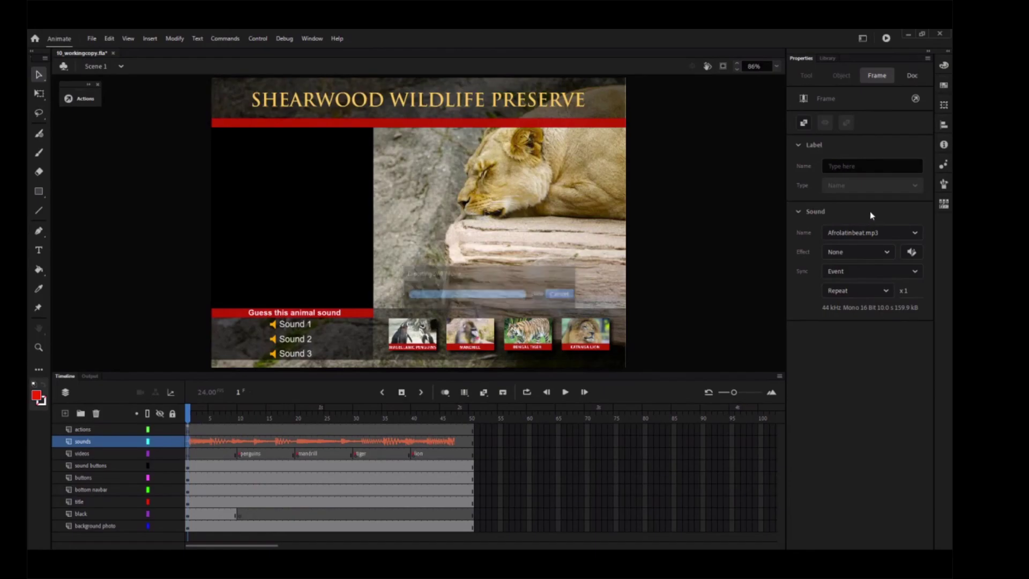